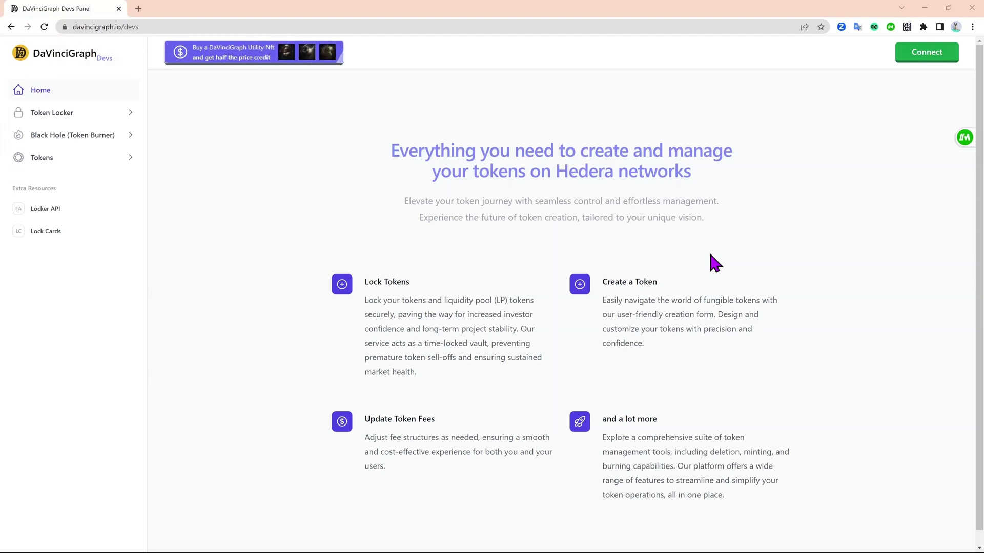
Step: Pair the site with HashPack, approving the DaVinci account's connection and authentication requests
left_click(930, 66)
left_click(512, 222)
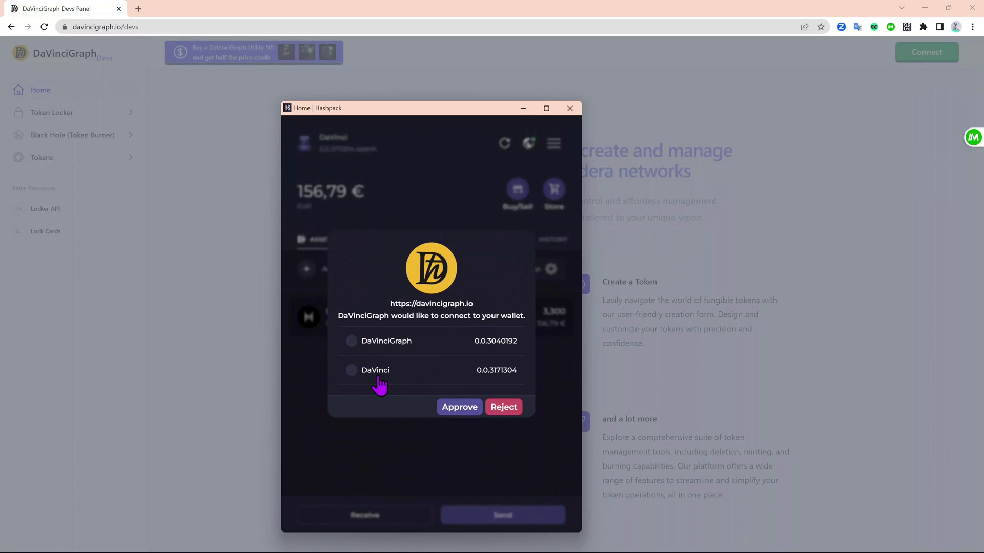
left_click(459, 409)
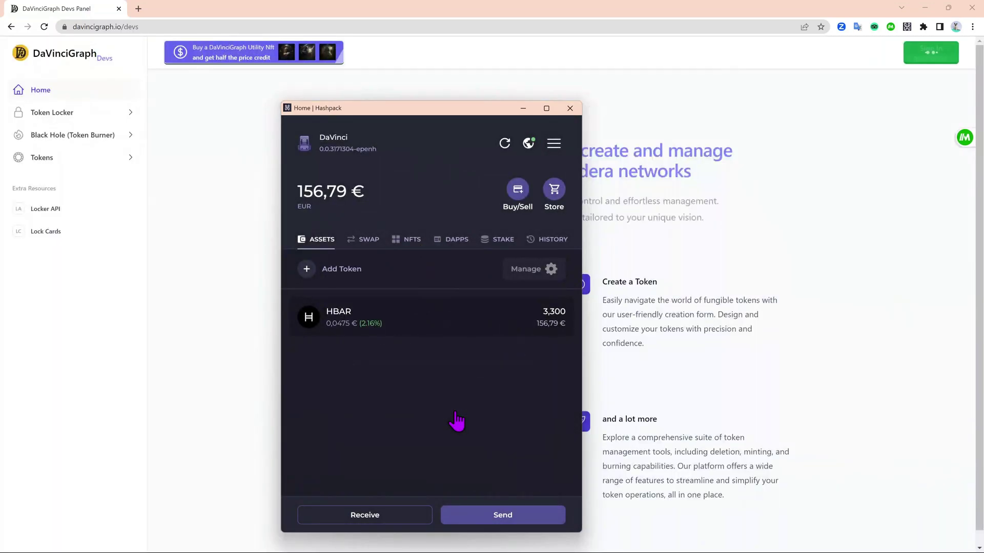
left_click(483, 408)
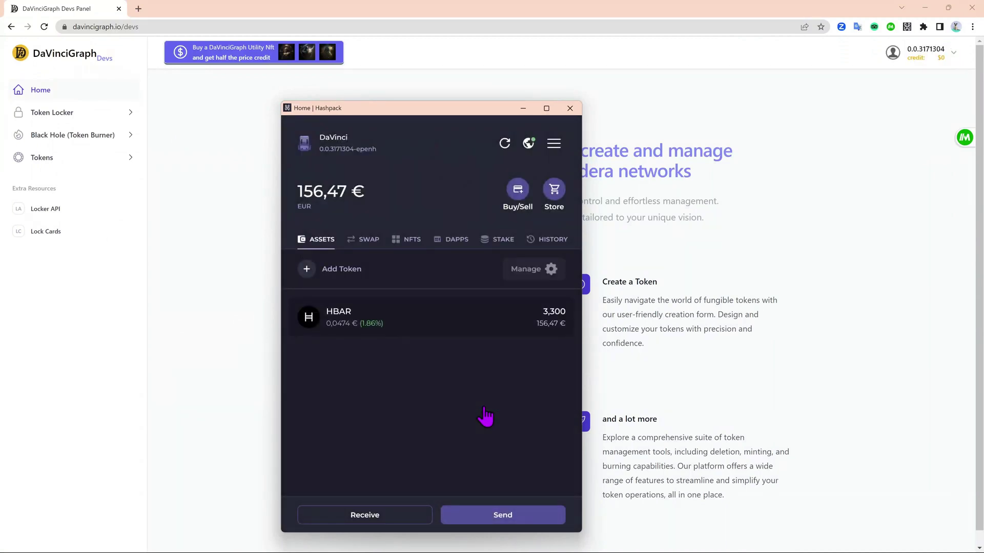
left_click(722, 269)
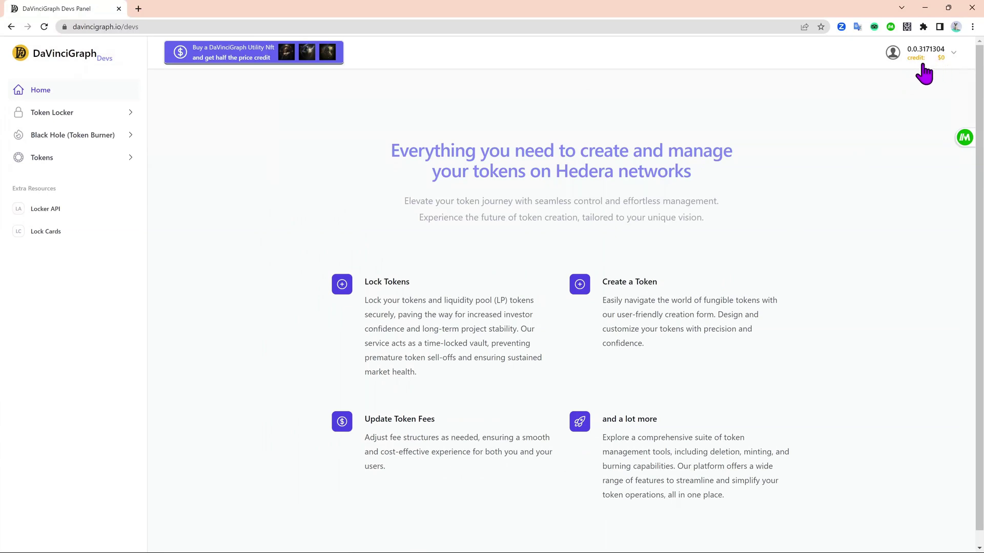
Step: View and dismiss the Bronze utility NFT purchase offer, then open the account dropdown
left_click(239, 70)
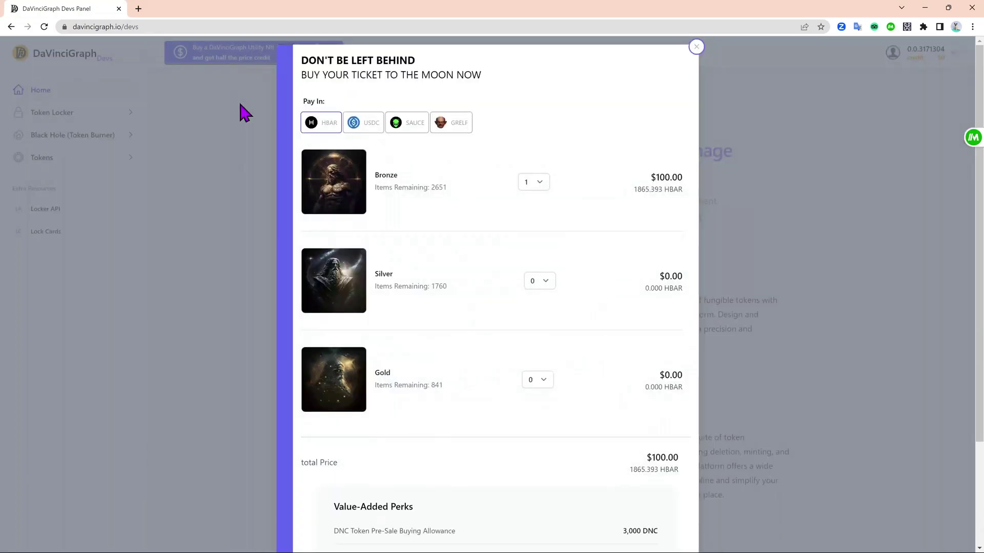
scroll(400, 202, "down", 2)
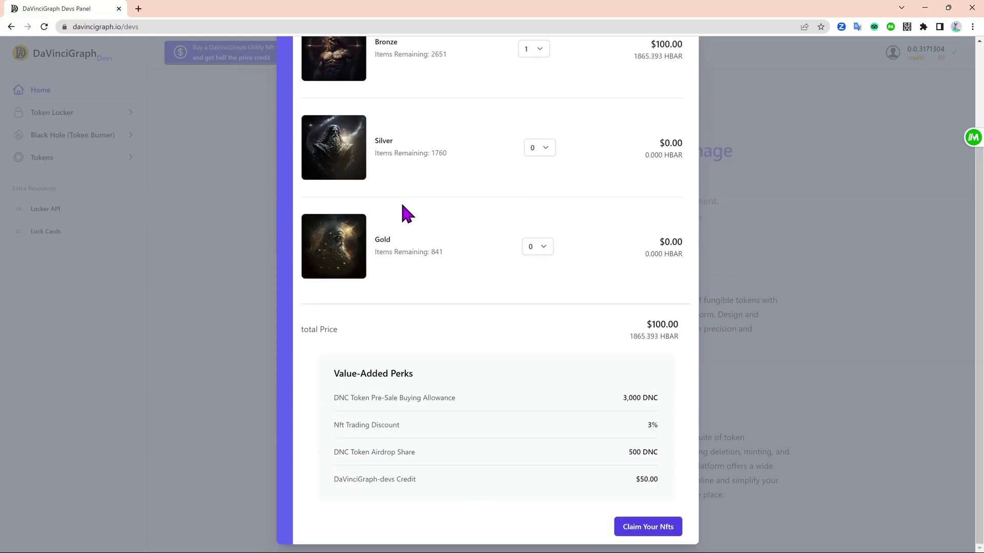
scroll(400, 201, "up", 2)
scroll(402, 205, "down", 2)
scroll(526, 391, "up", 2)
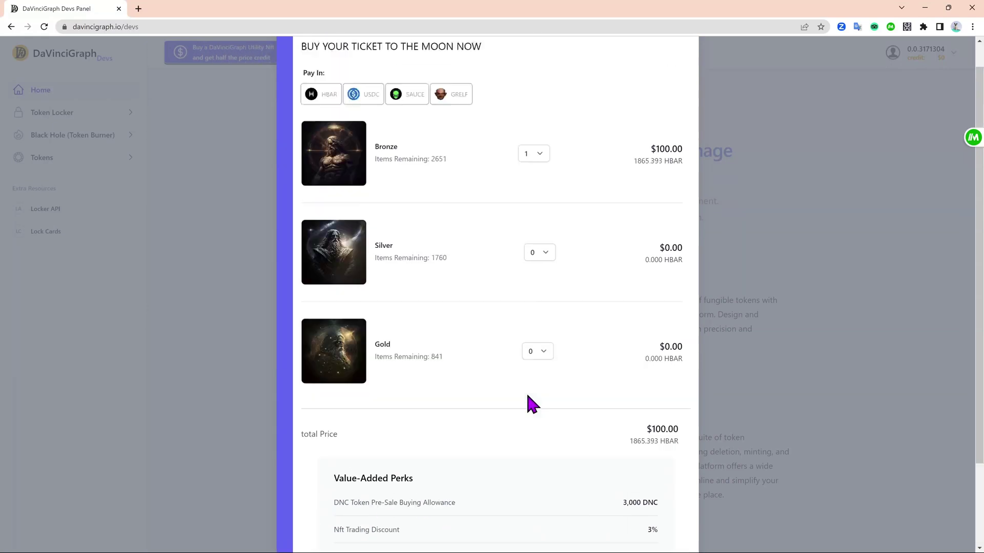
scroll(493, 338, "up", 1)
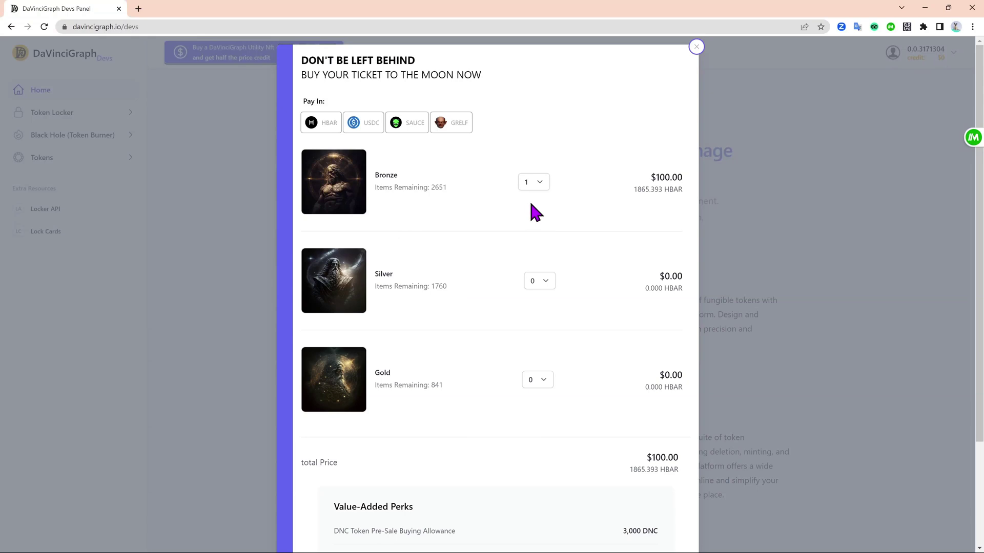
scroll(536, 213, "down", 2)
scroll(536, 212, "up", 2)
scroll(532, 205, "down", 2)
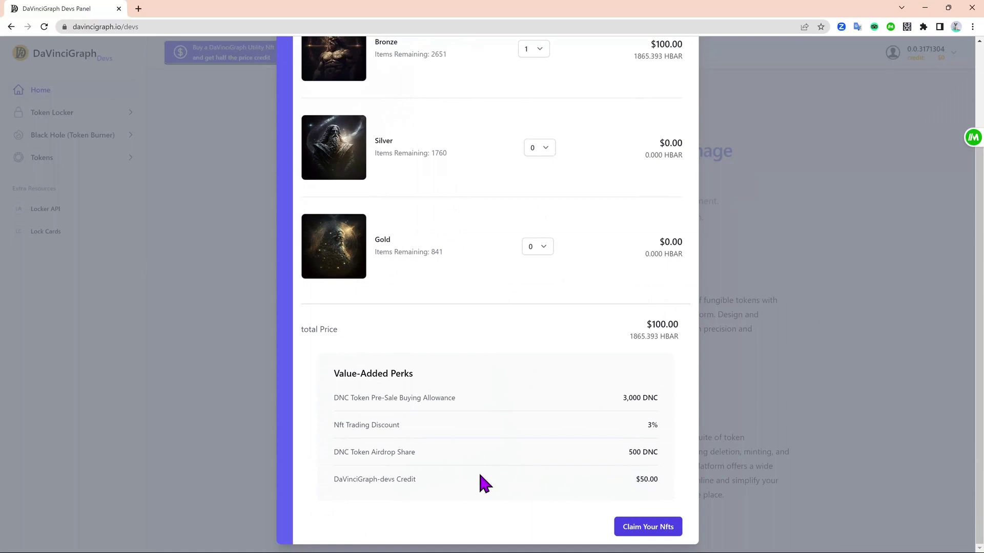
scroll(530, 389, "up", 2)
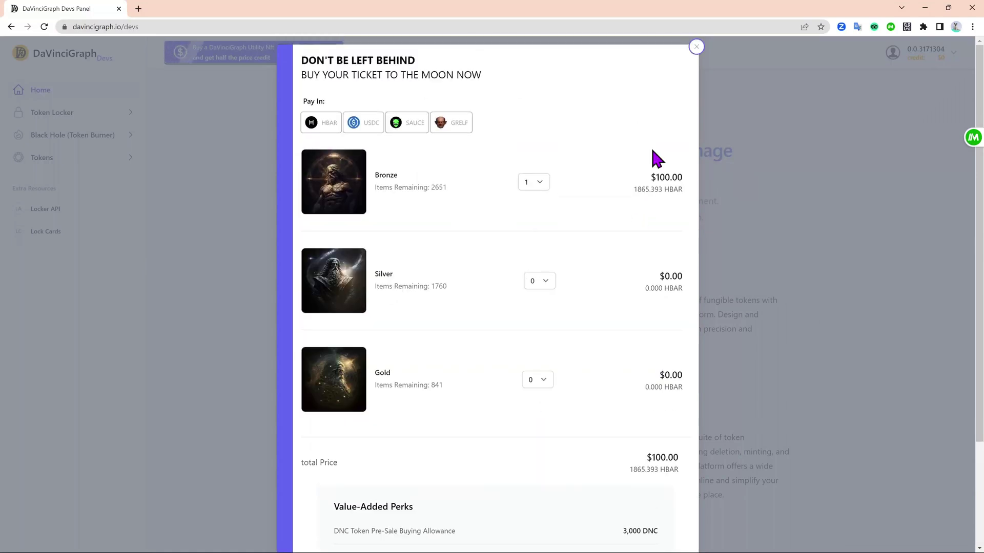
left_click(692, 48)
left_click(922, 54)
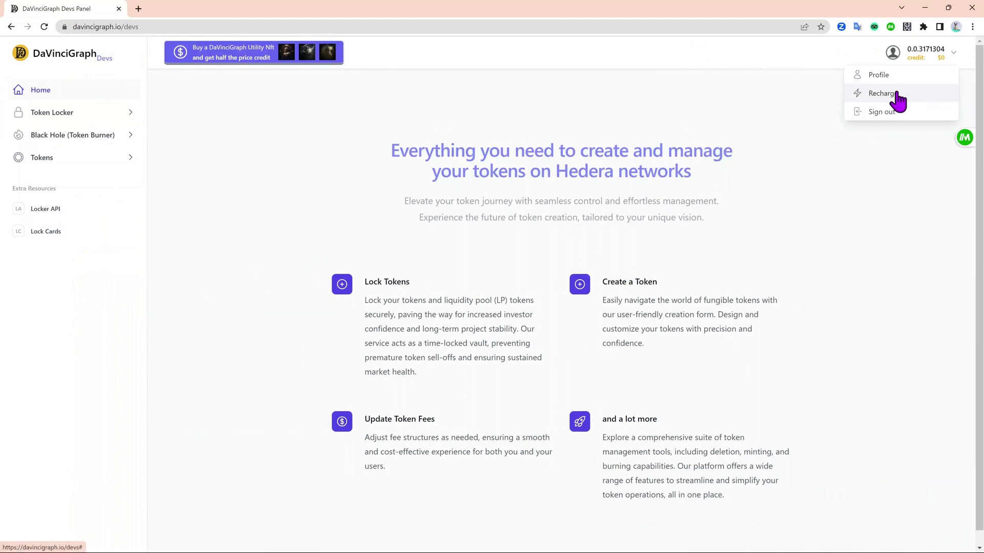
Step: Submit a 10$ account recharge with HBAR as the payment currency
left_click(897, 95)
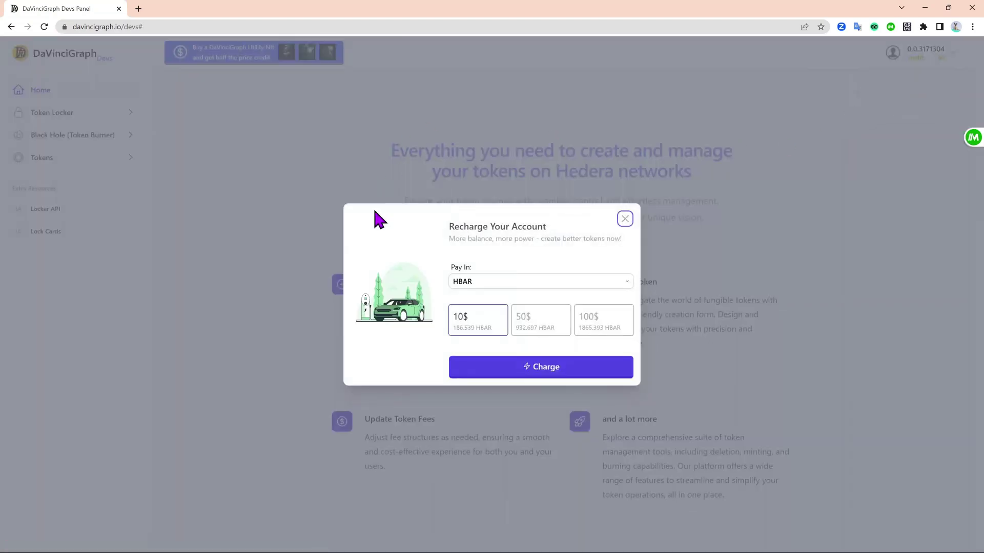
left_click(544, 283)
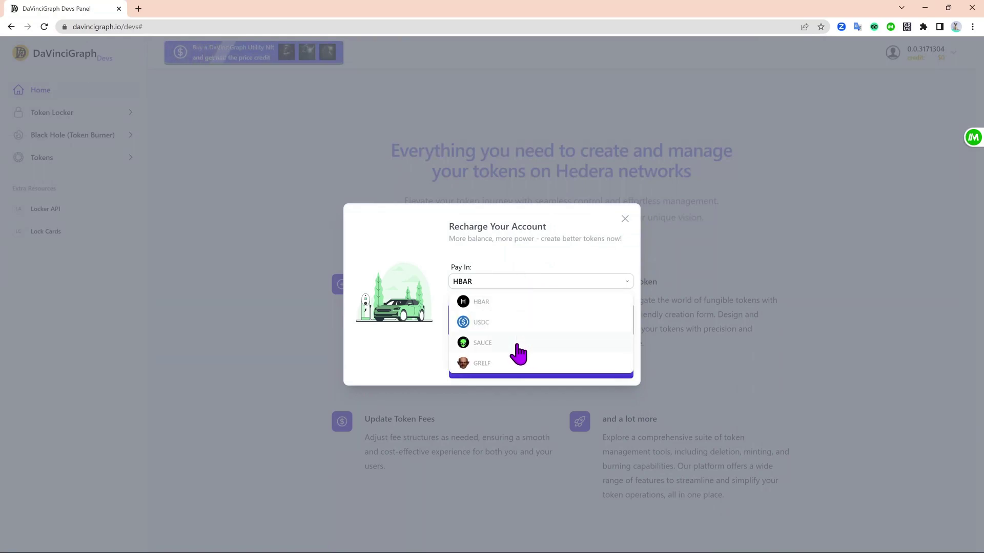
left_click(521, 307)
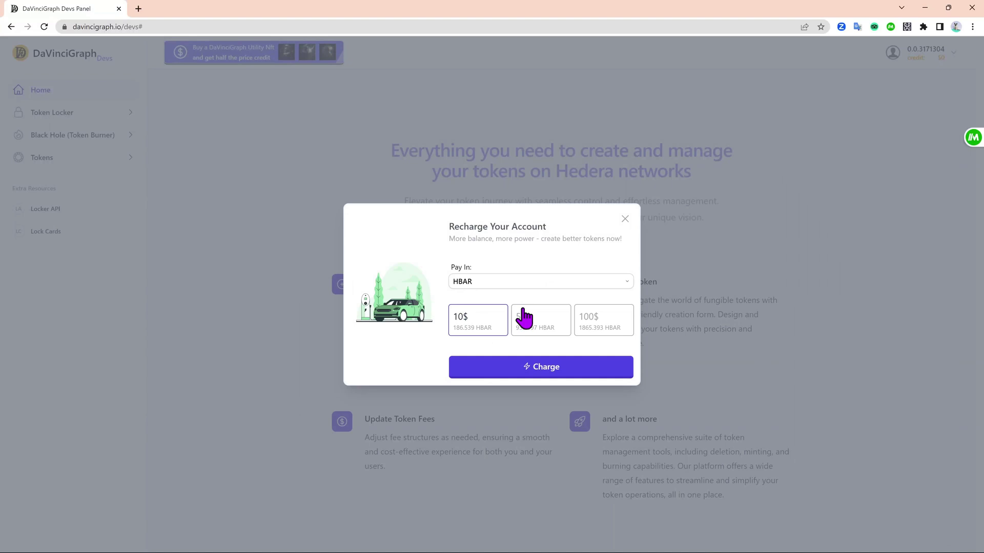
left_click(477, 330)
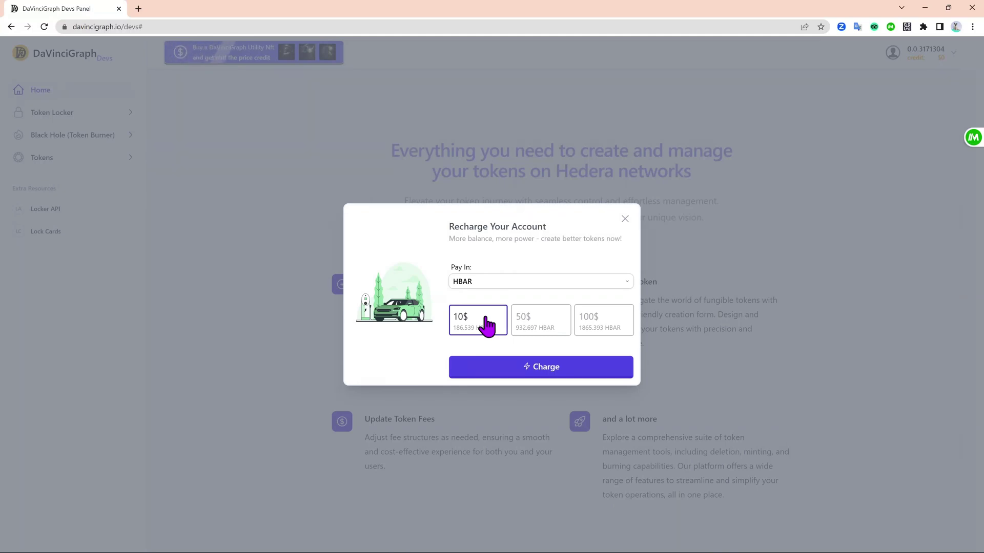
left_click(542, 368)
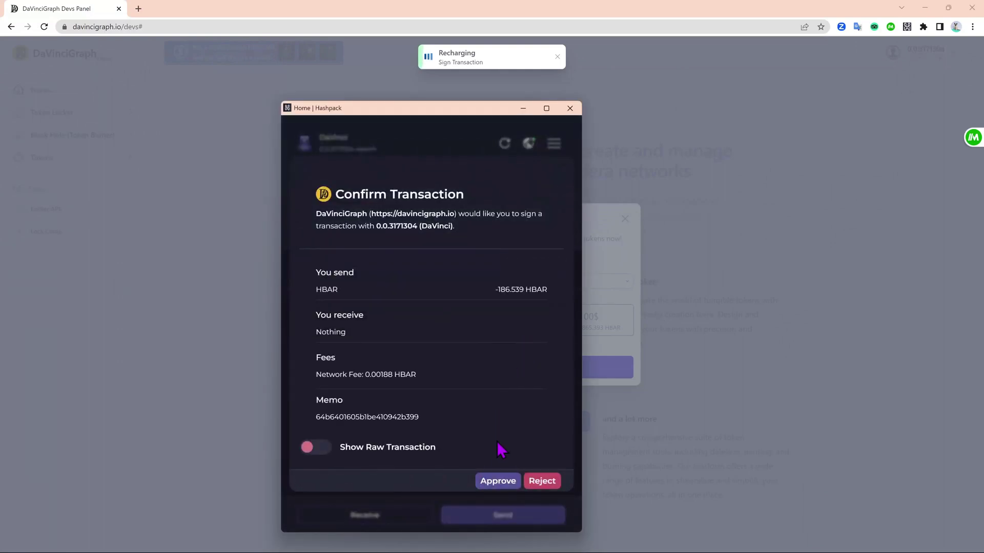
Step: Approve the 186.539 HBAR payment in HashPack and dismiss the Success dialog
left_click(498, 481)
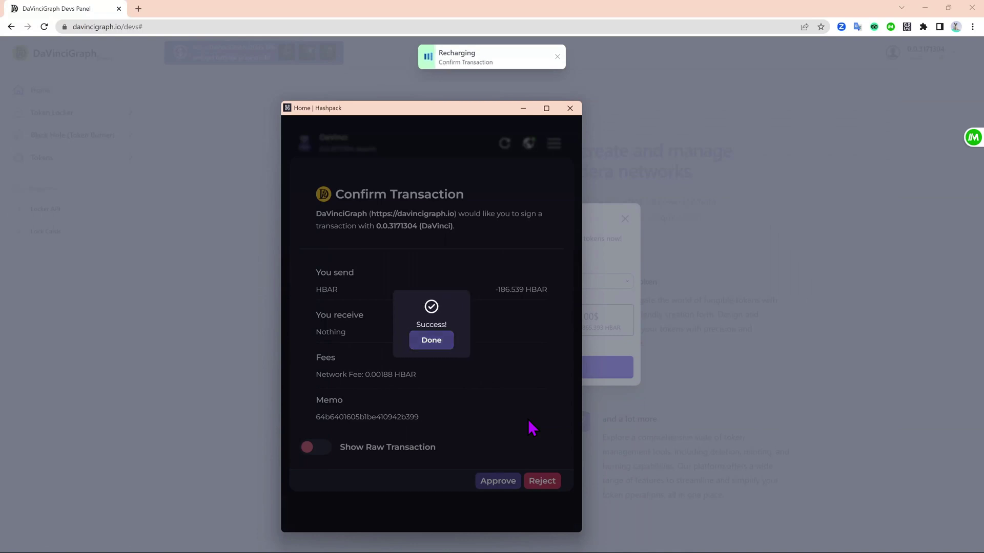
left_click(439, 348)
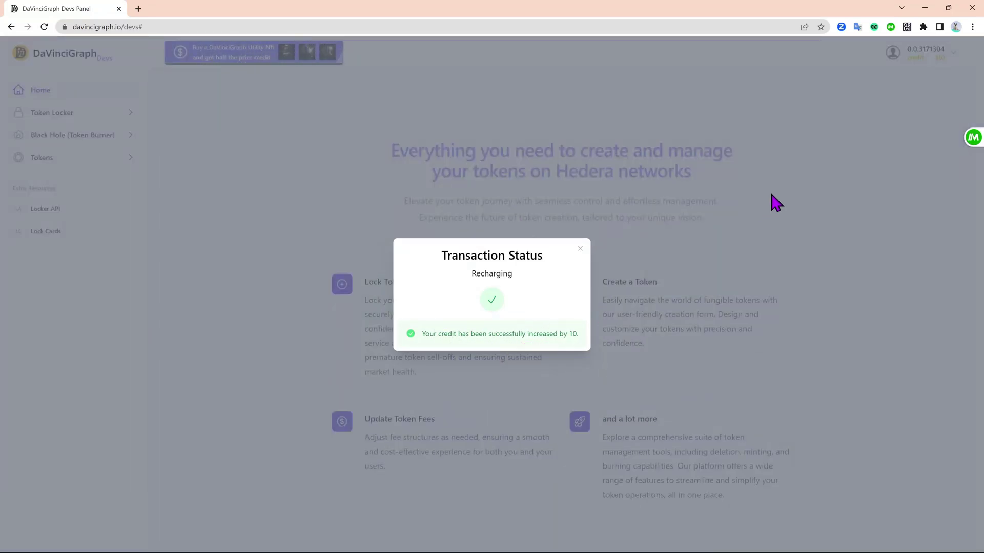
Step: Close the Transaction Status dialog and expand the Tokens sidebar submenu
left_click(580, 249)
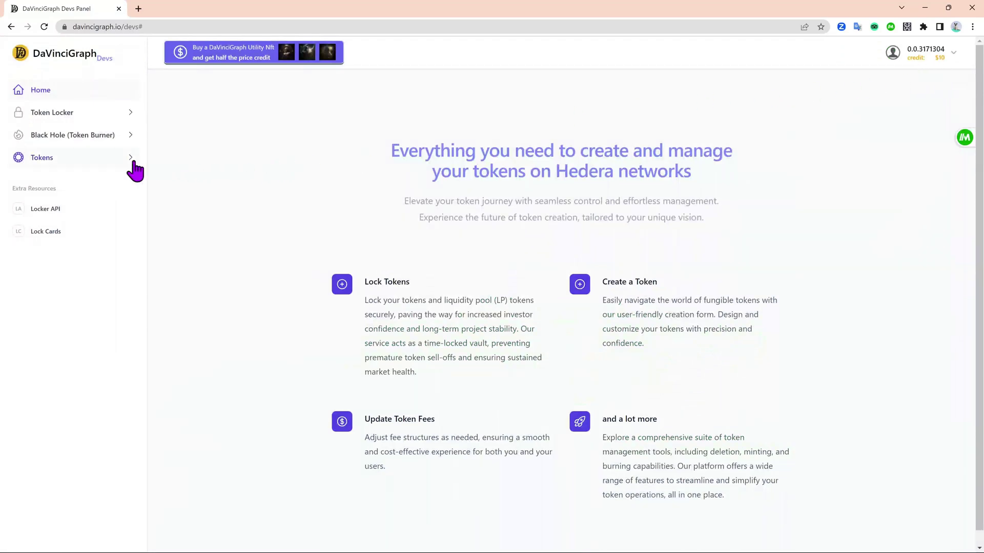
left_click(105, 171)
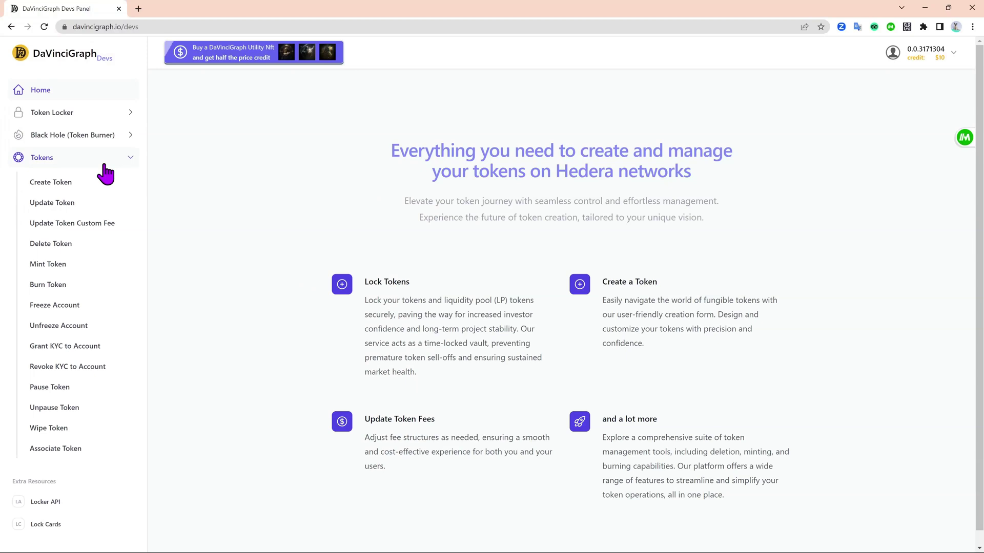
Step: On the Create a Token form, enter name 'DaVinciGraph Token', symbol 'DVT' and decimals 9
left_click(109, 184)
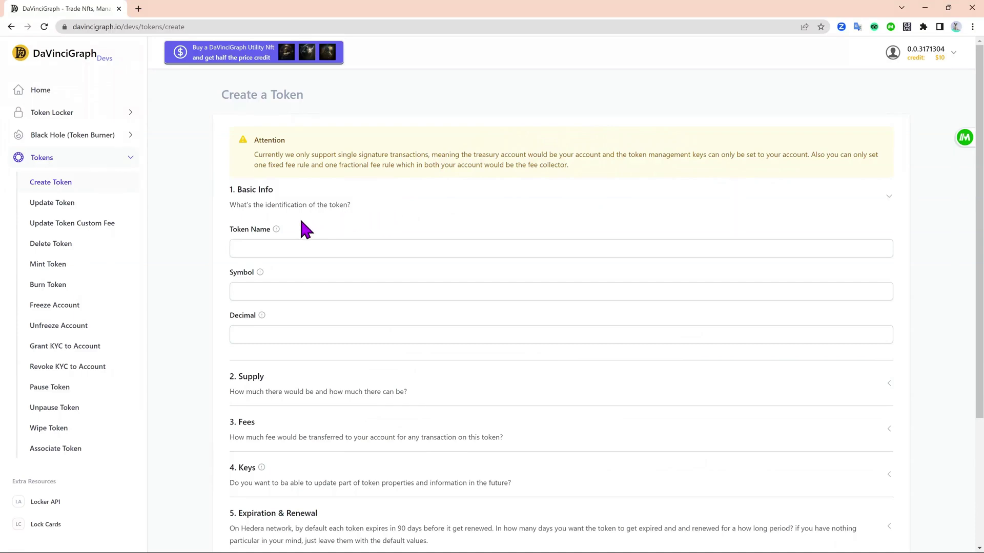
mouse_move(277, 231)
mouse_move(260, 273)
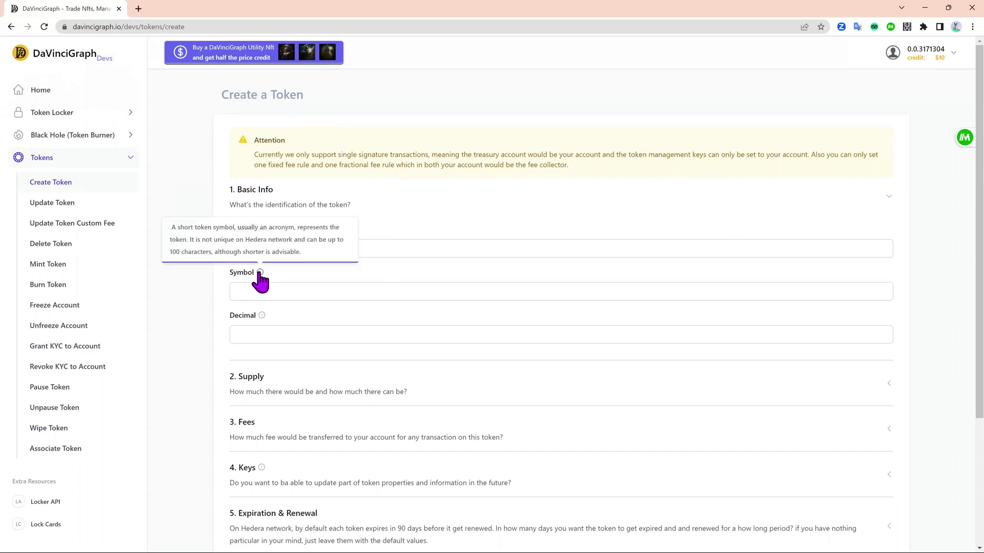
left_click(422, 245)
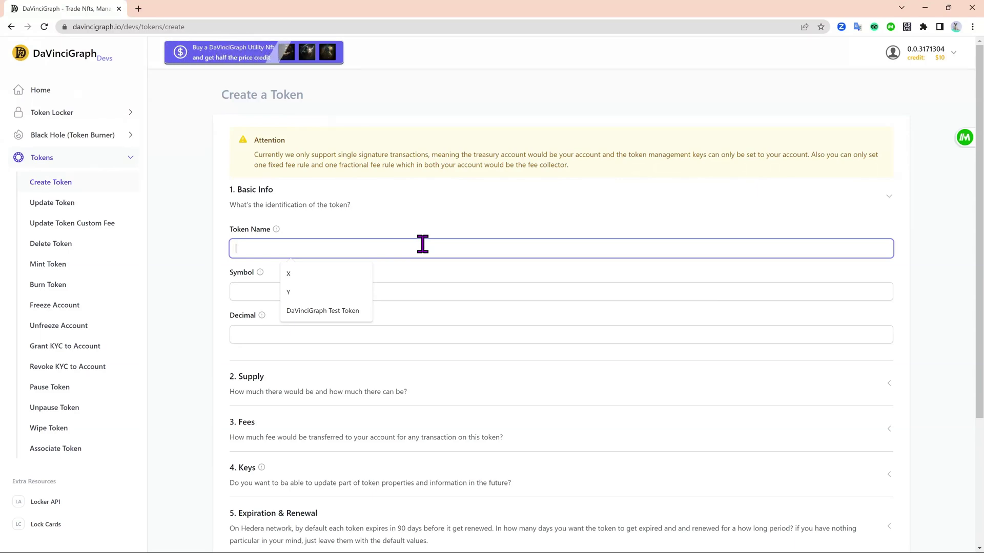
type("DaVinciGraph")
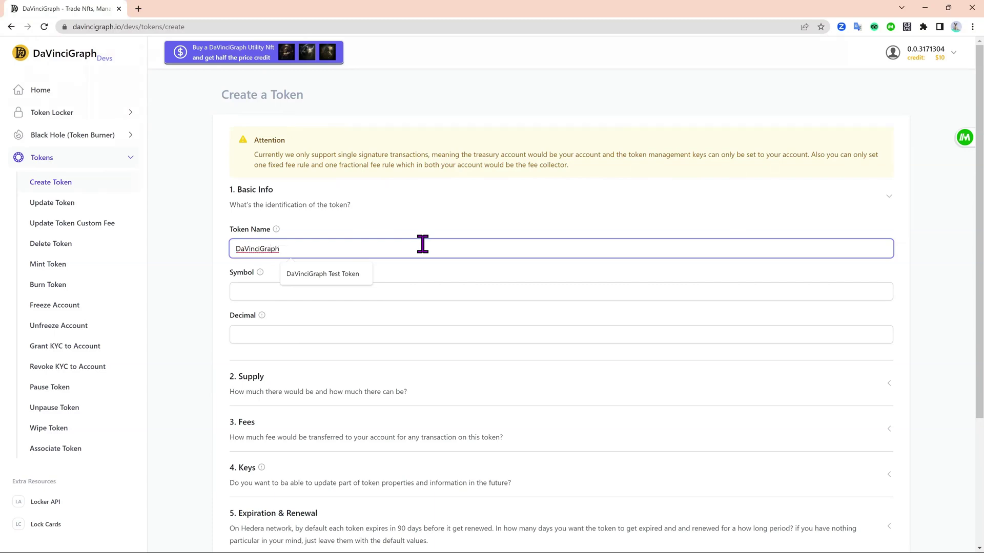
type(" To")
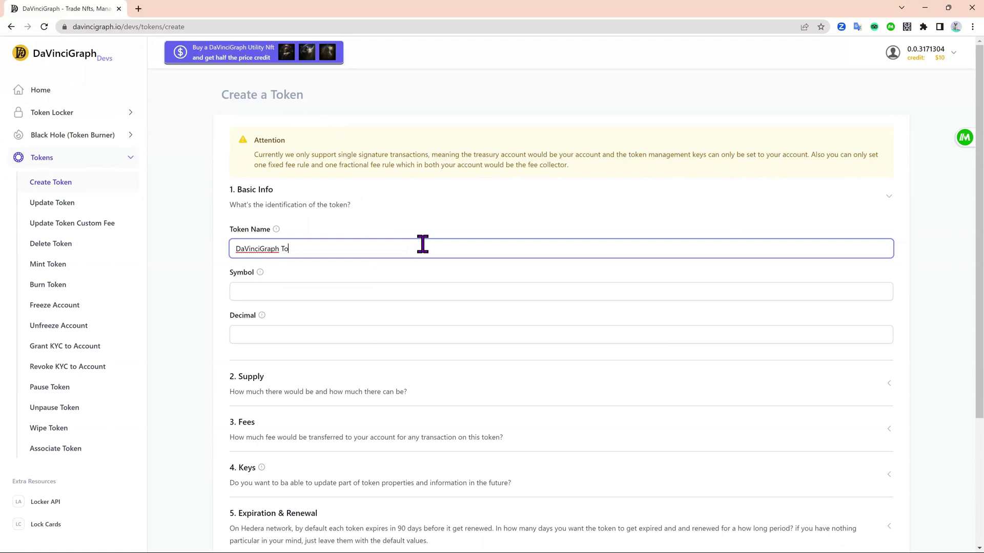
type("ken")
left_click(369, 286)
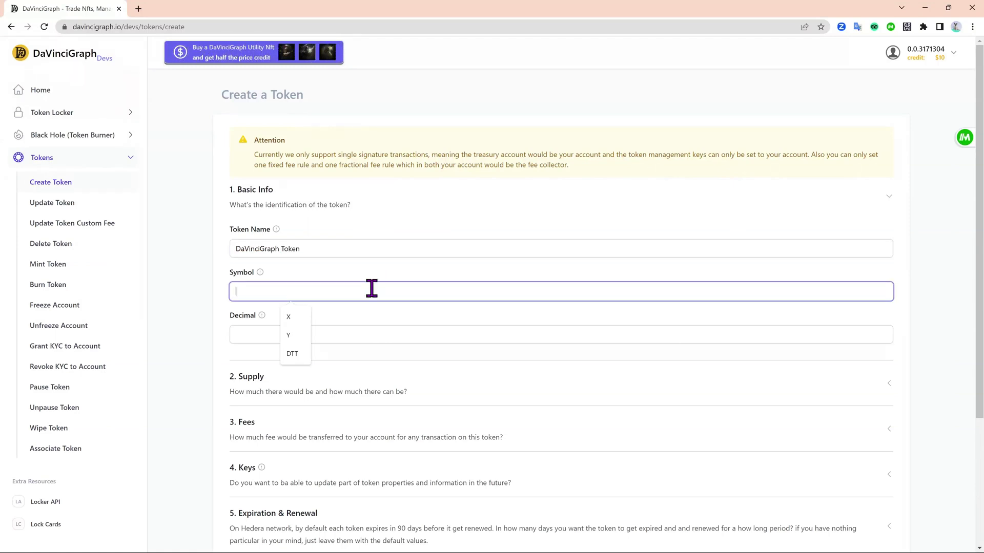
type("DVT")
left_click(390, 335)
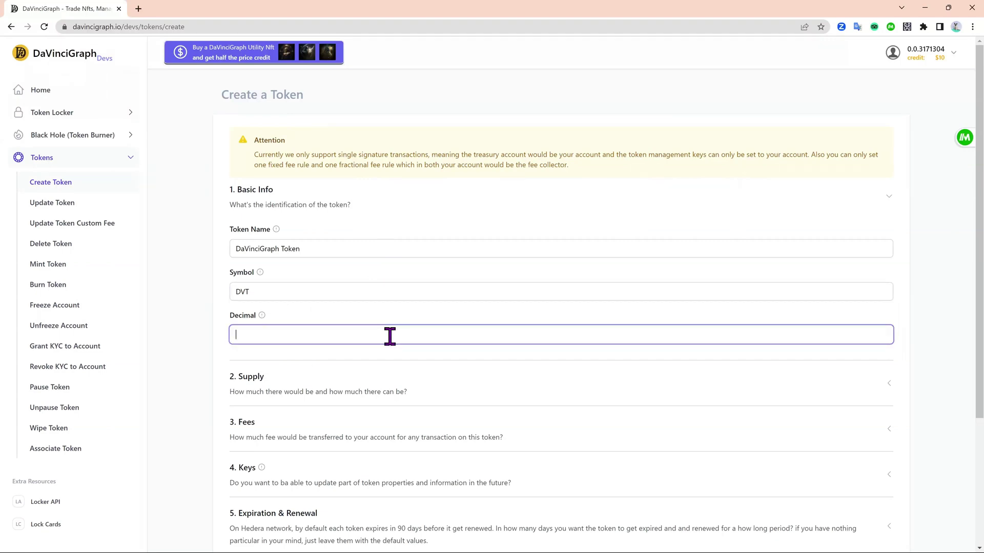
type("9")
scroll(390, 335, "down", 2)
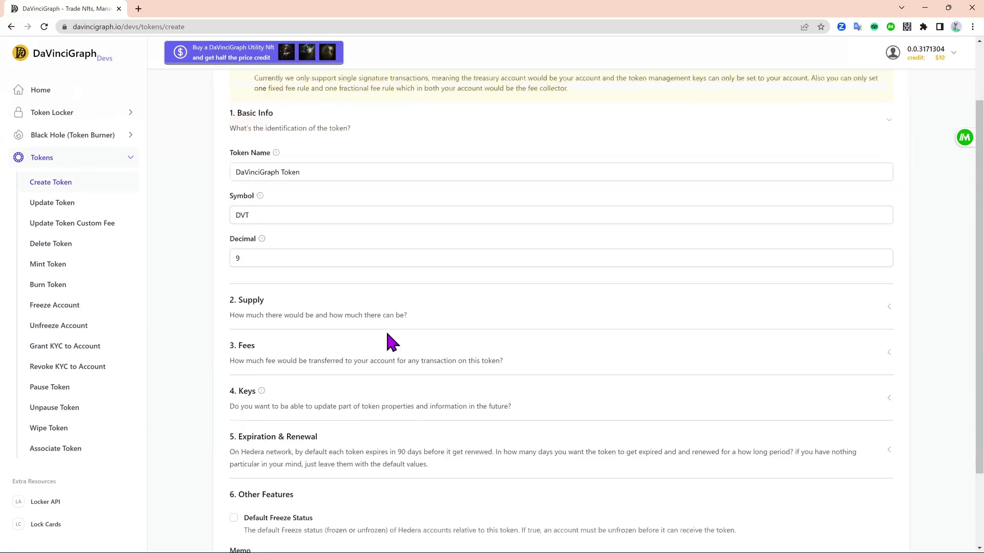
Step: In the Supply section, choose Finite supply type with initial supply 100 and max supply 100
left_click(342, 299)
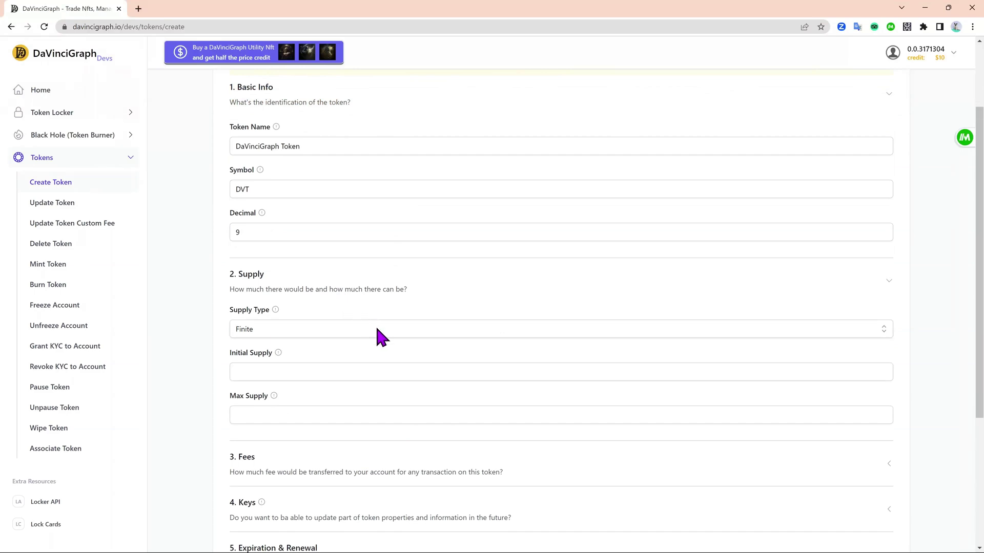
left_click(292, 330)
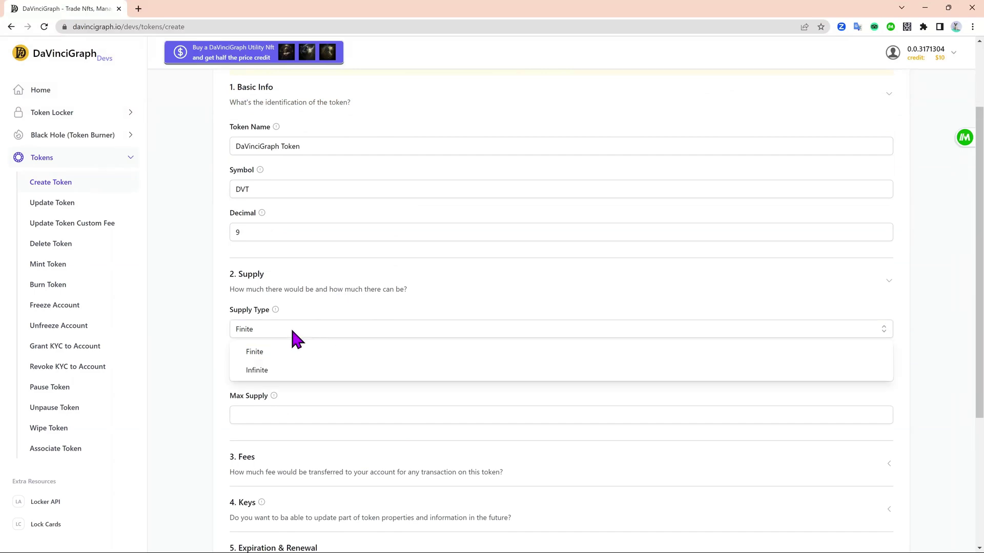
left_click(290, 354)
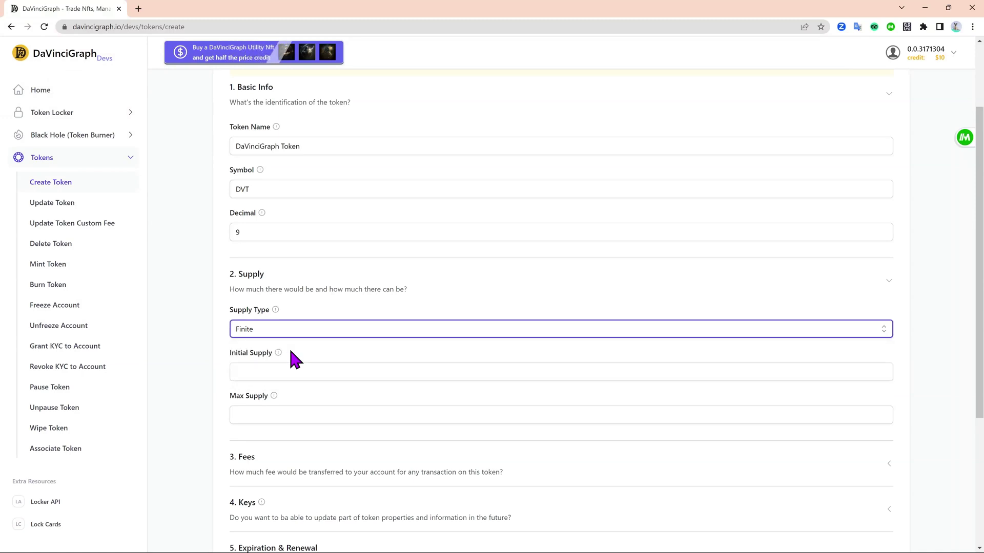
left_click(318, 371)
type("100")
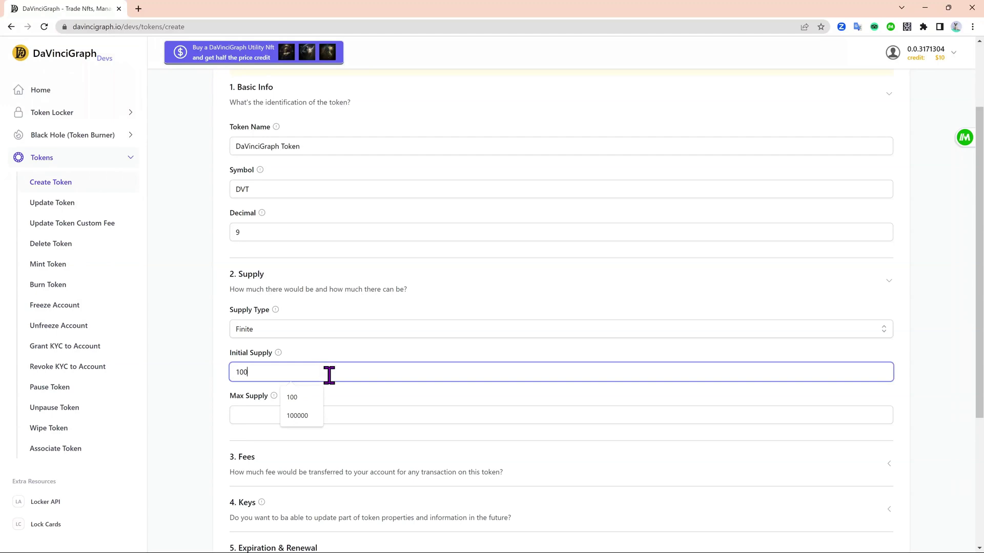
left_click(371, 385)
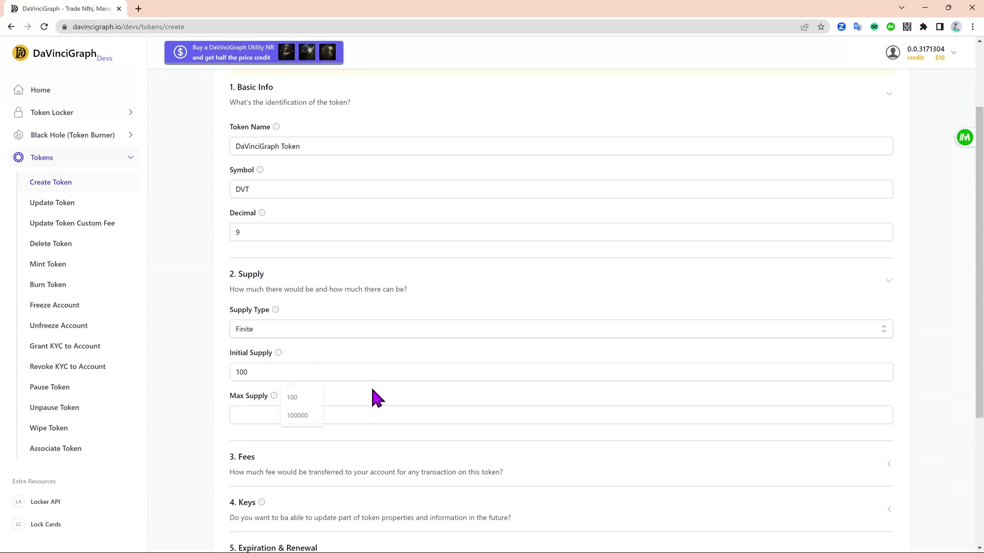
left_click(395, 417)
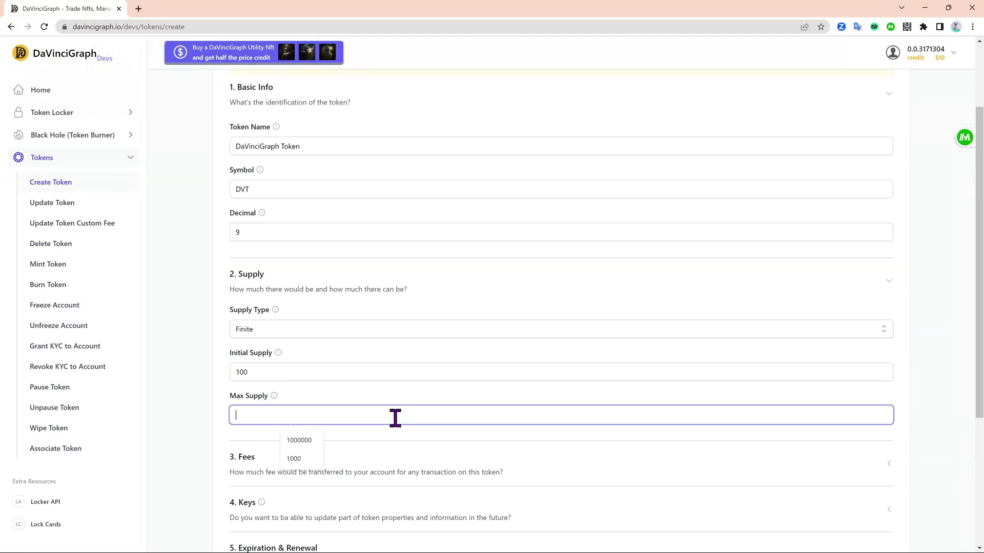
type("100")
left_click(410, 401)
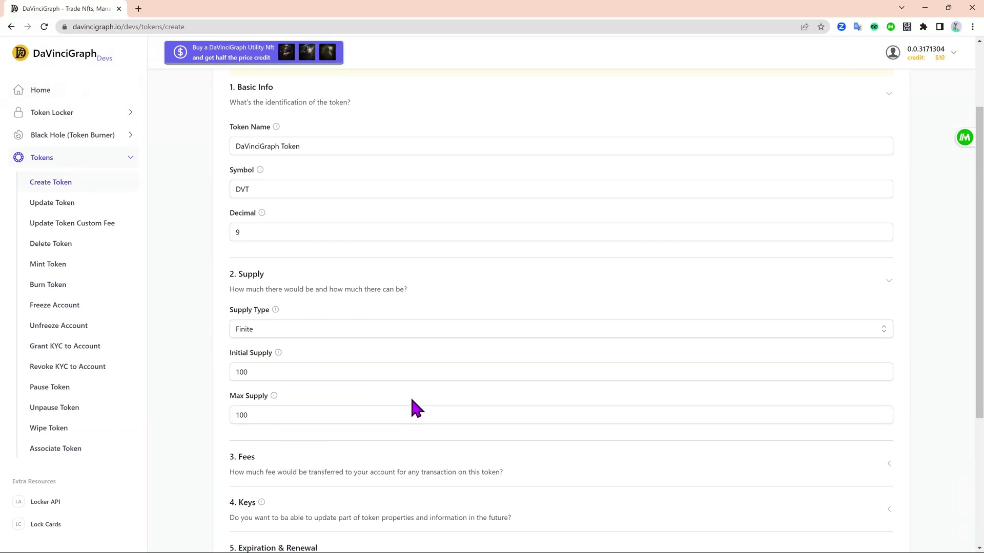
scroll(418, 363, "down", 1)
scroll(417, 371, "down", 4)
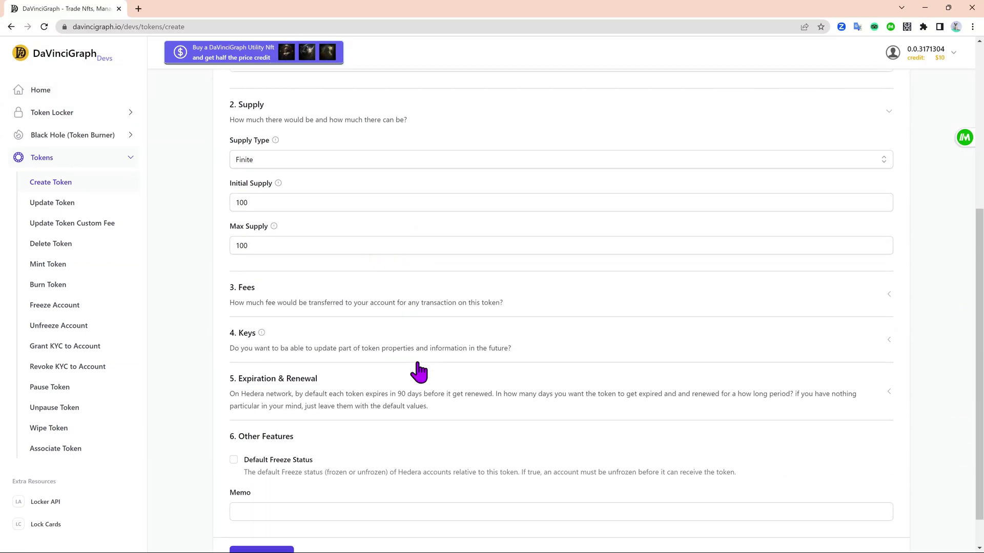
scroll(417, 369, "down", 1)
Step: Expand Fees and Keys, leaving them empty with the default 90-day expiration and auto-renew
left_click(416, 270)
scroll(499, 266, "down", 2)
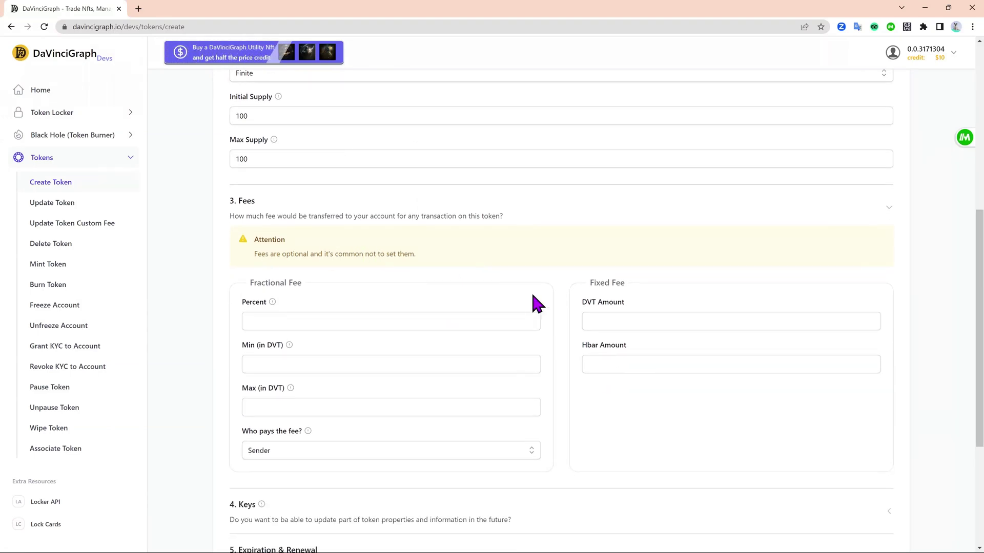
scroll(535, 304, "down", 3)
left_click(496, 303)
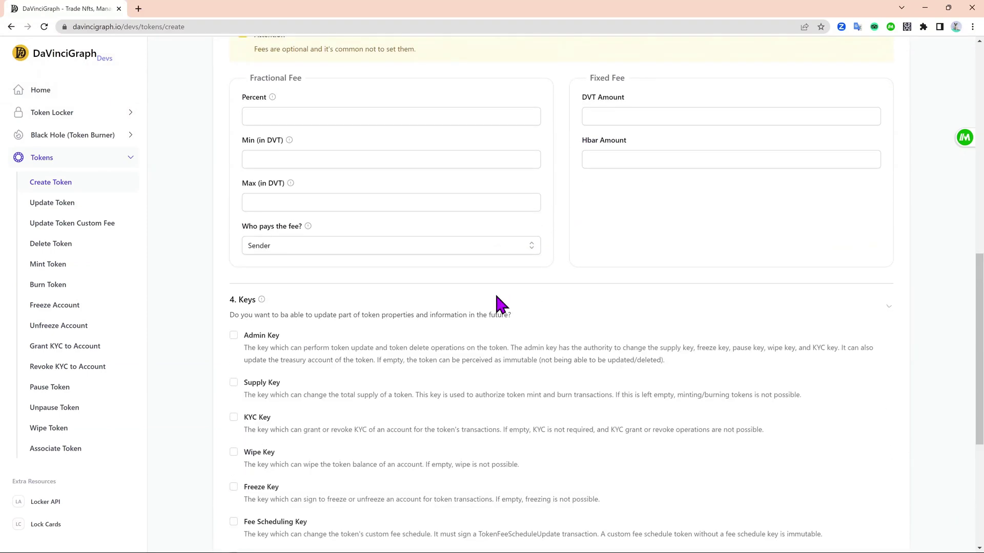
scroll(498, 304, "down", 2)
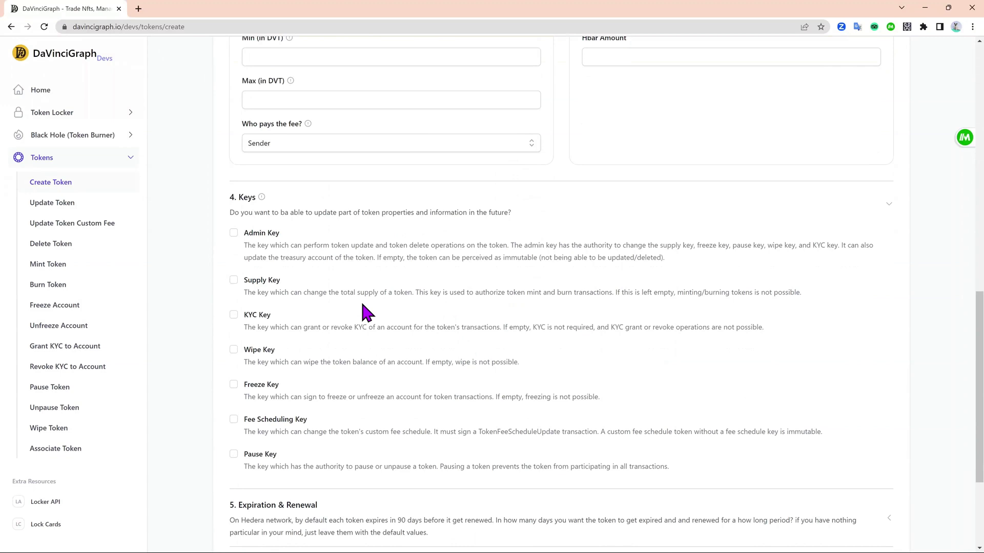
scroll(362, 308, "down", 3)
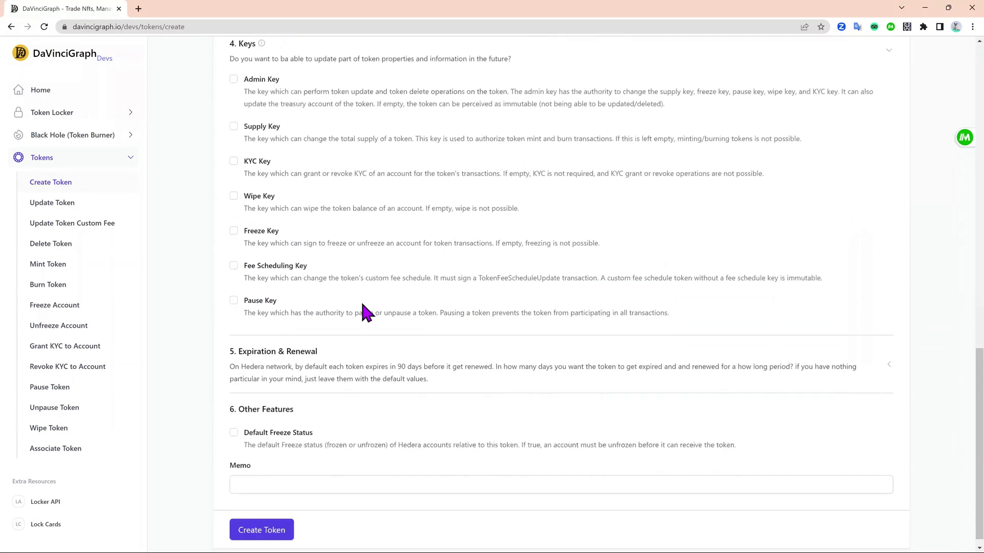
scroll(396, 348, "down", 2)
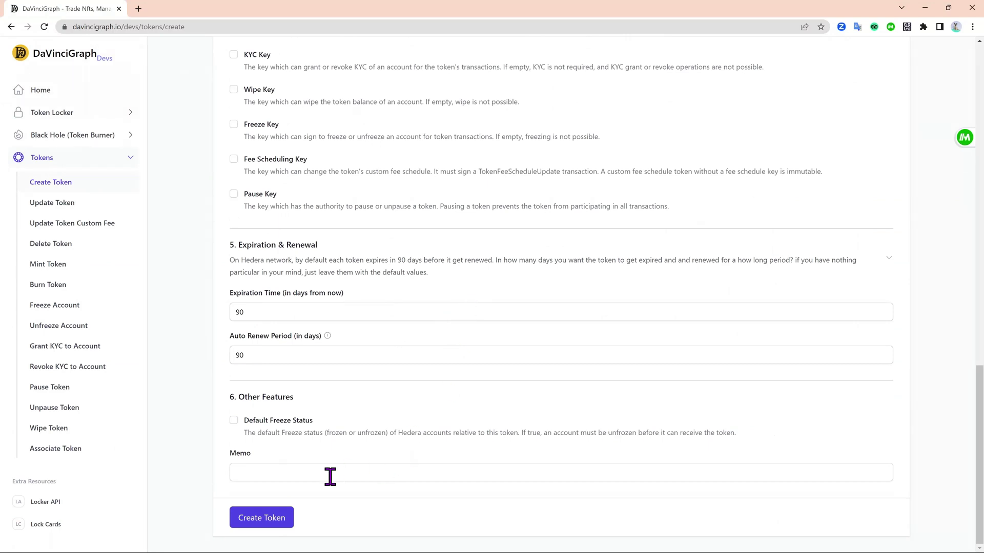
Step: Check the DVT Token Creation Review and confirm it with Create
left_click(273, 518)
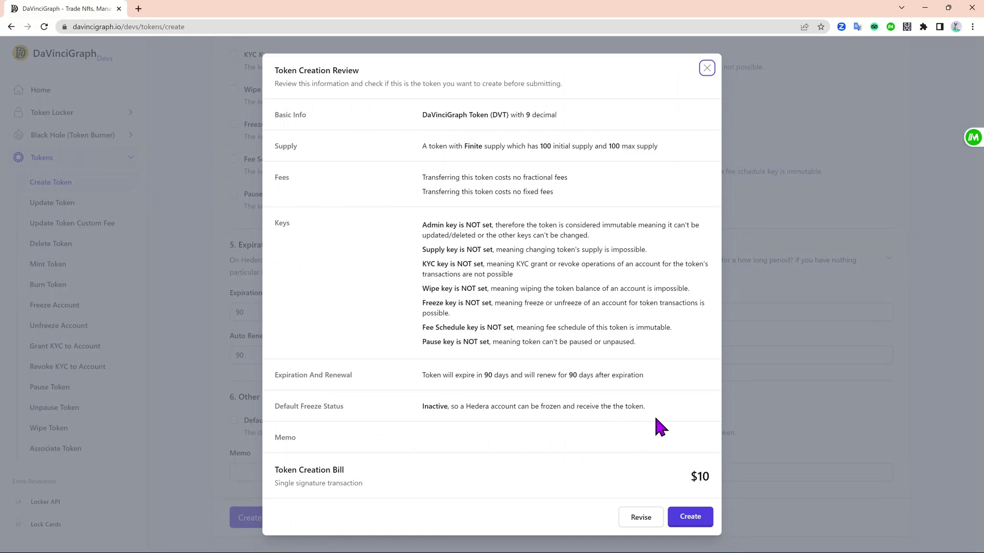
left_click(697, 518)
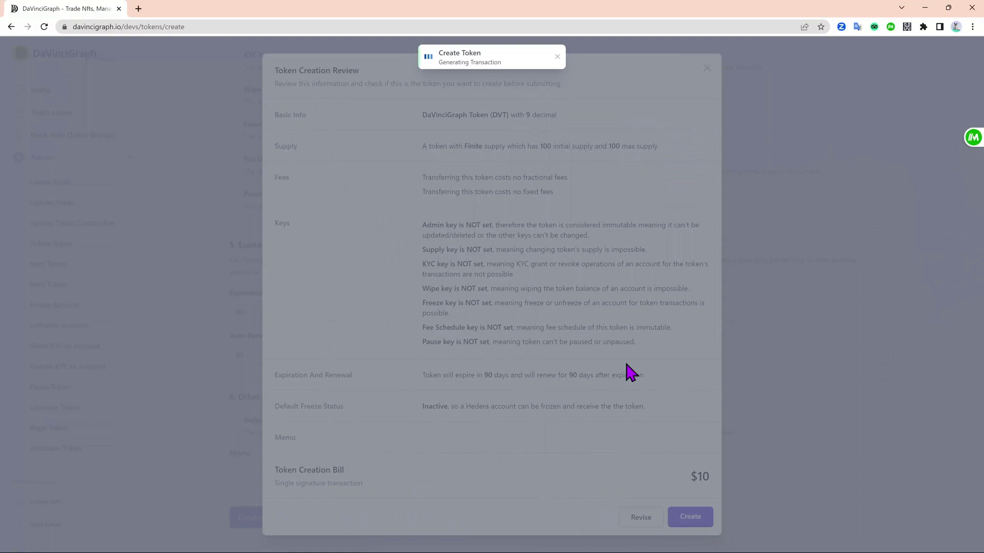
scroll(445, 350, "down", 2)
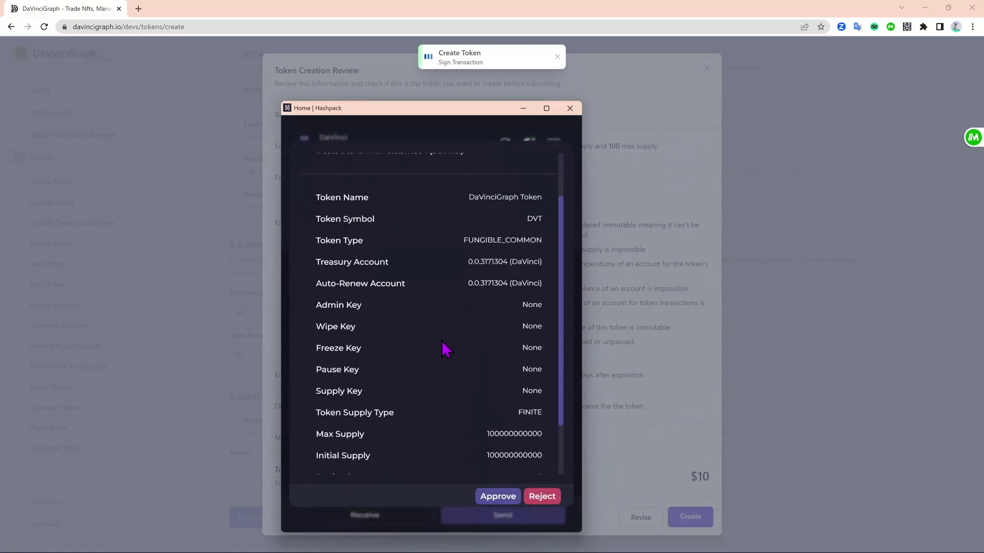
scroll(444, 350, "down", 2)
scroll(445, 350, "up", 3)
Step: Approve the Create Token transaction in HashPack and view the DaVinciGraph Token's details
left_click(504, 500)
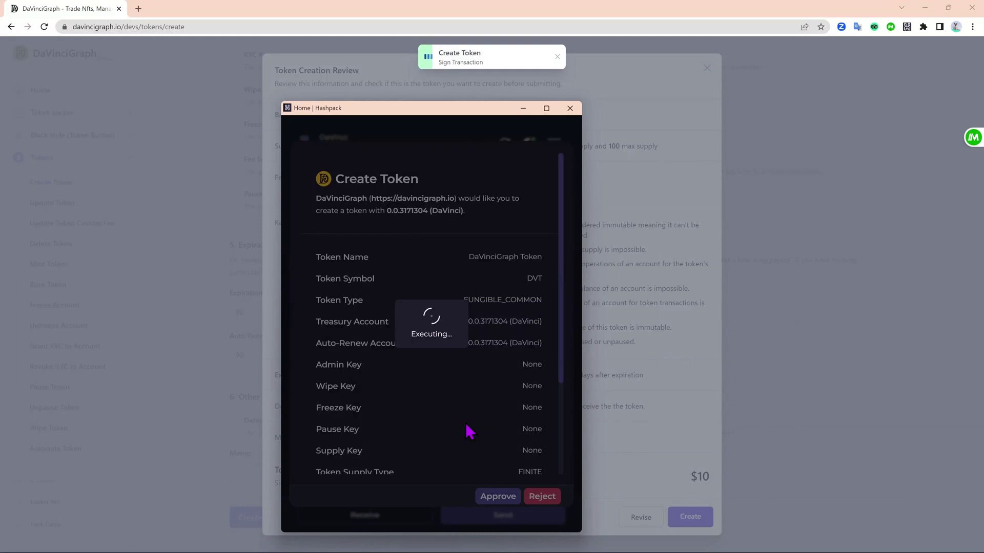
left_click(443, 344)
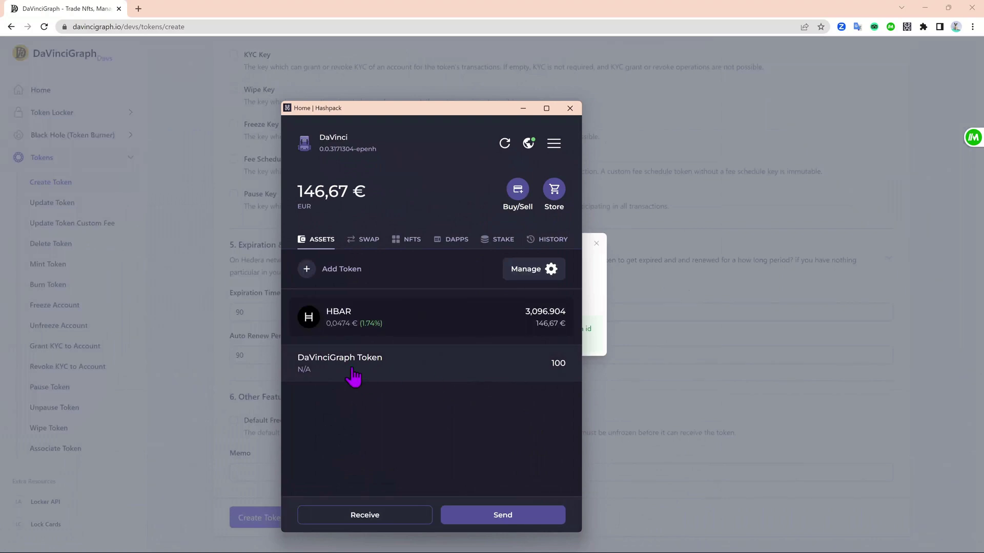
left_click(475, 371)
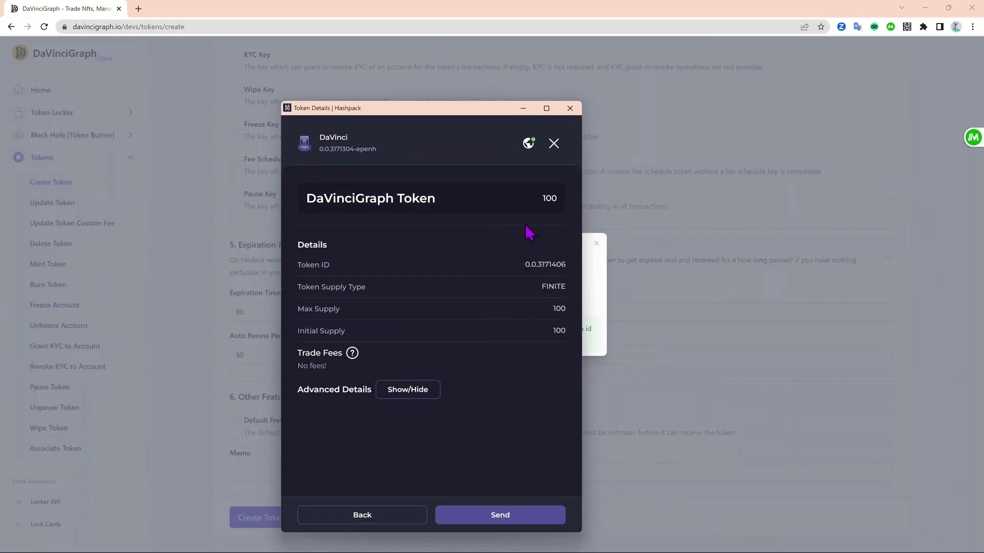
left_click(554, 144)
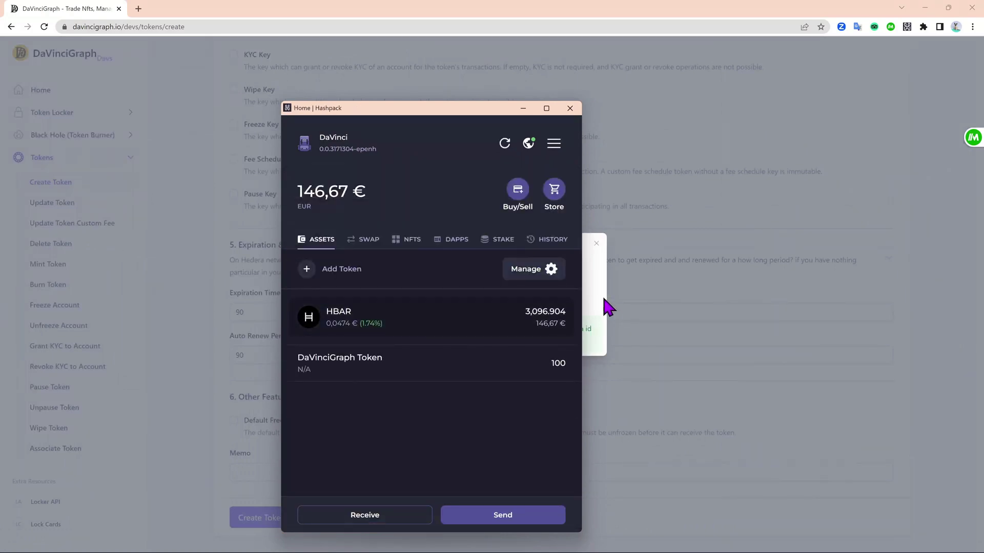